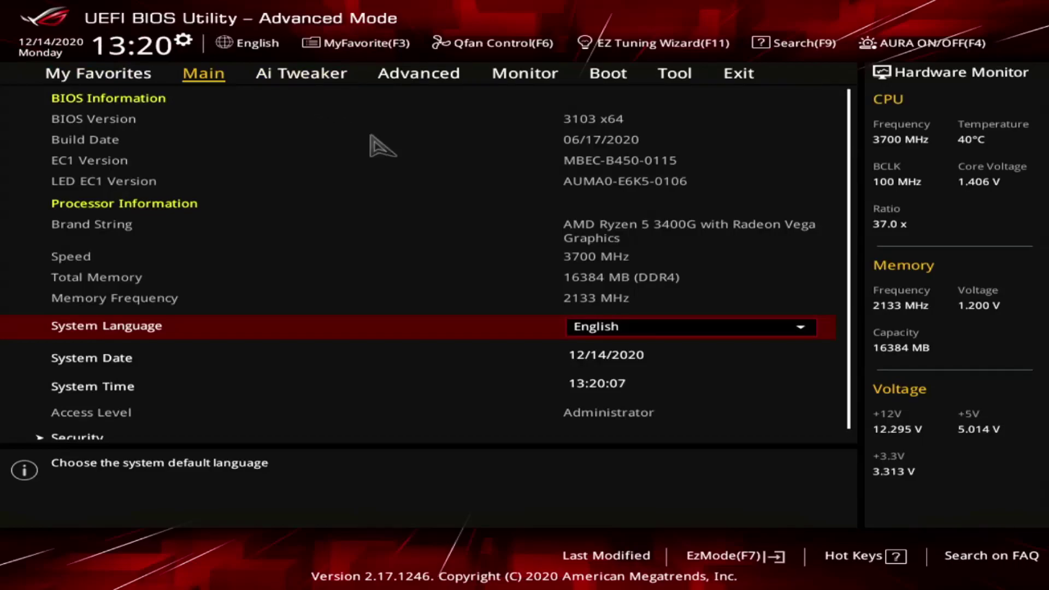
Set Ai Overclock Tuner to D.O.C.P. Standard, giving DDR4-3200MHz memory at 1.35000 V DRAM voltage.
click(300, 82)
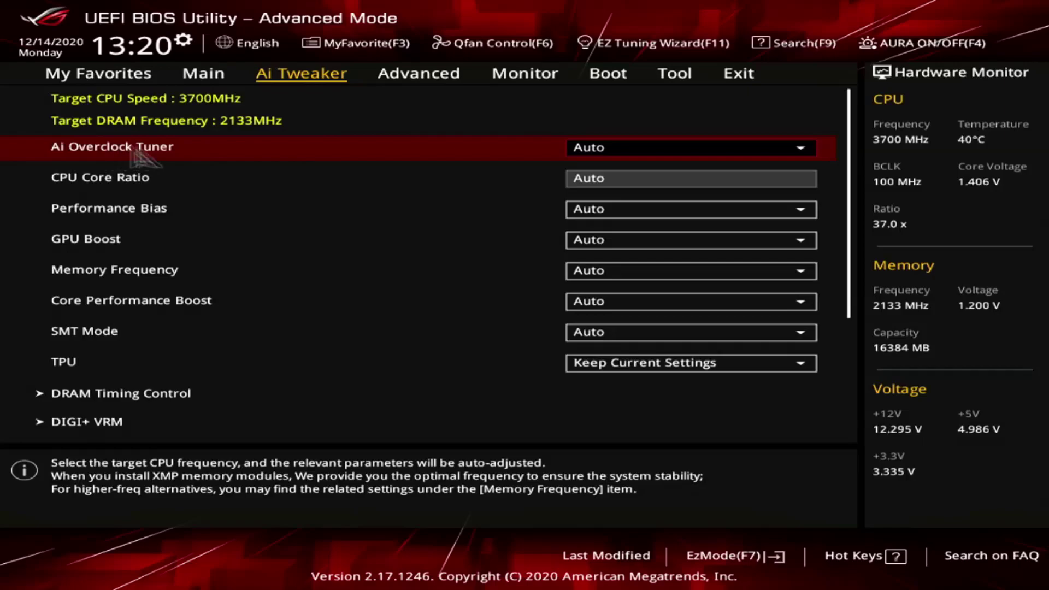
click(613, 154)
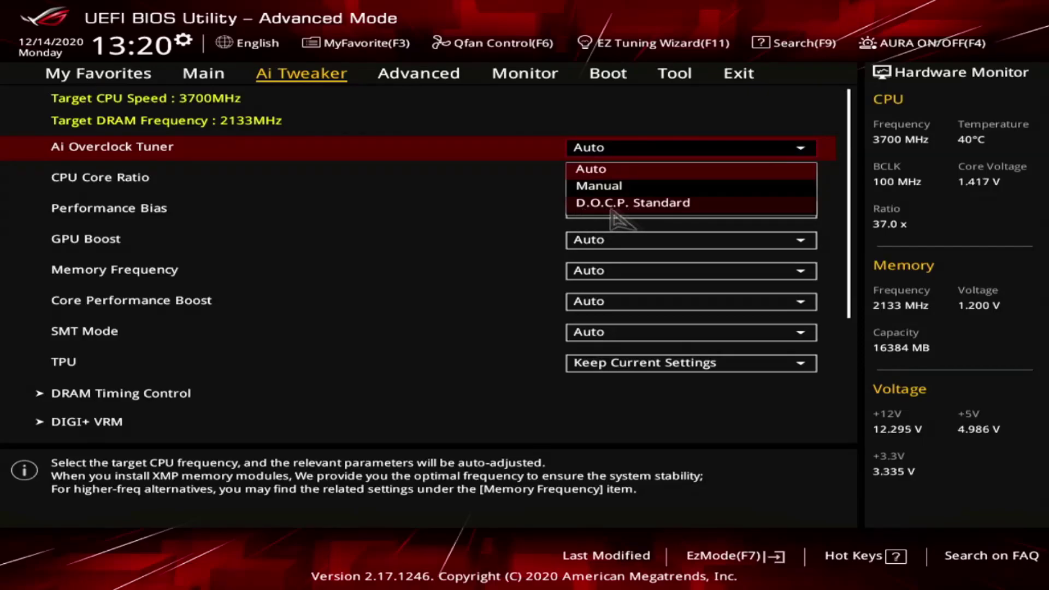
click(690, 207)
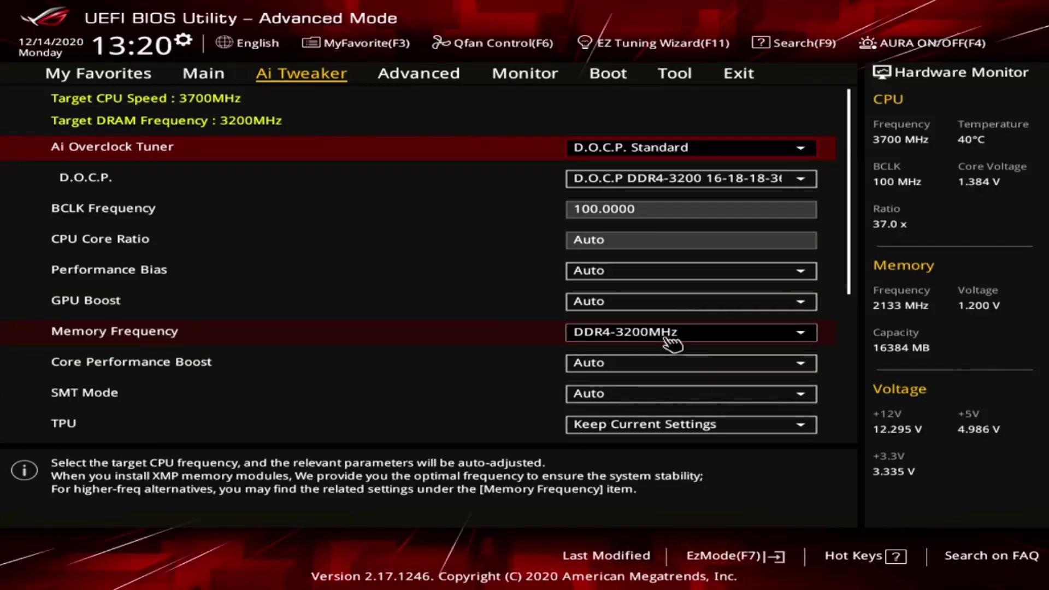
key(Down)
key(Down)
key(Down)
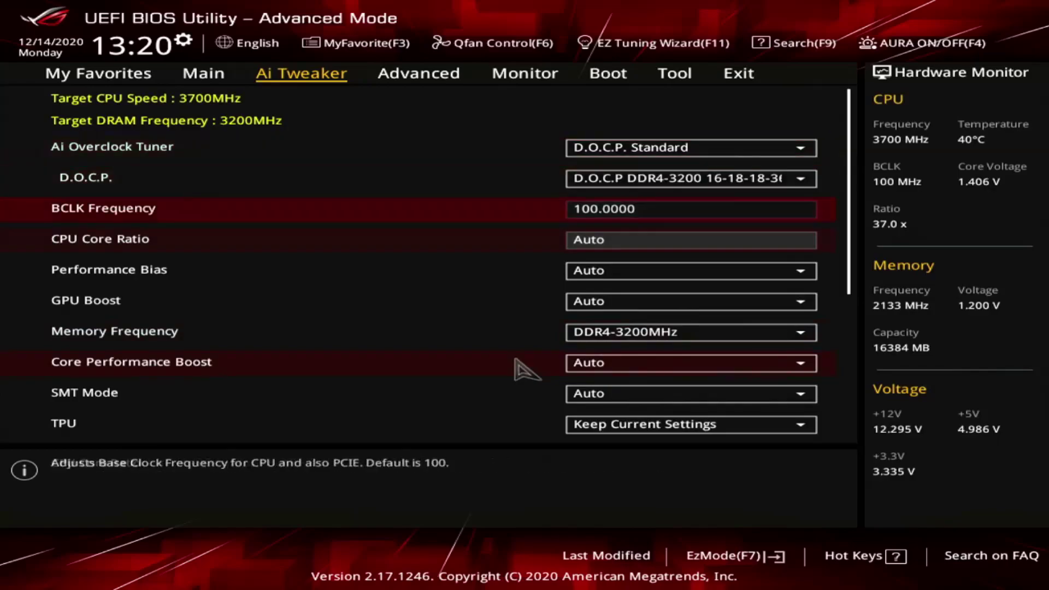
click(525, 369)
Check that DRAM Voltage reads 1.35000, then go to the Exit page.
key(Down)
key(Down)
key(Down)
key(Down)
key(Down)
key(Down)
key(Down)
key(Down)
key(Down)
key(Down)
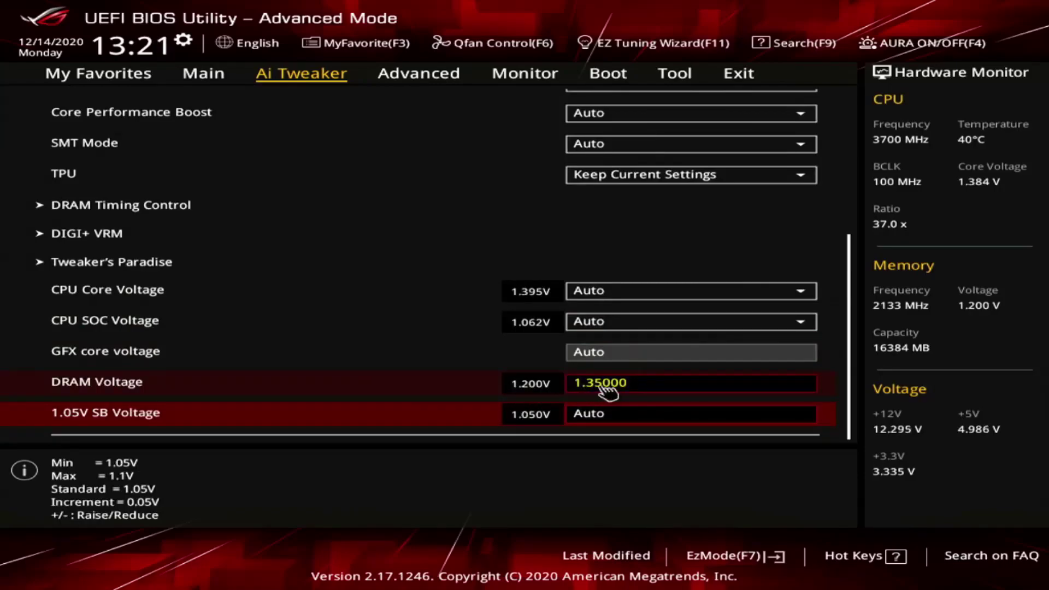
scroll(459, 300, up, 8)
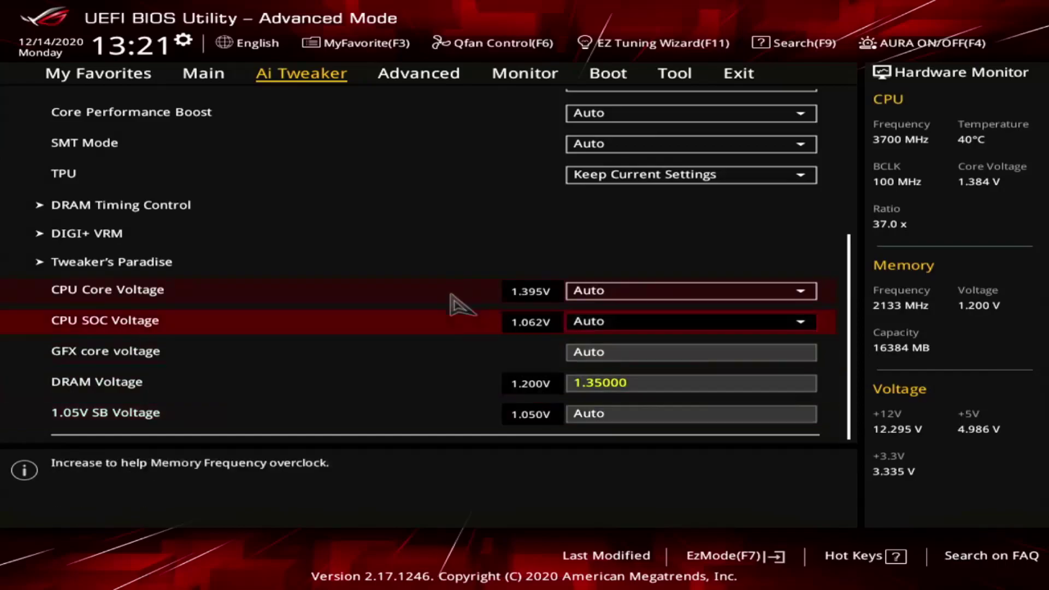
scroll(463, 306, up, 8)
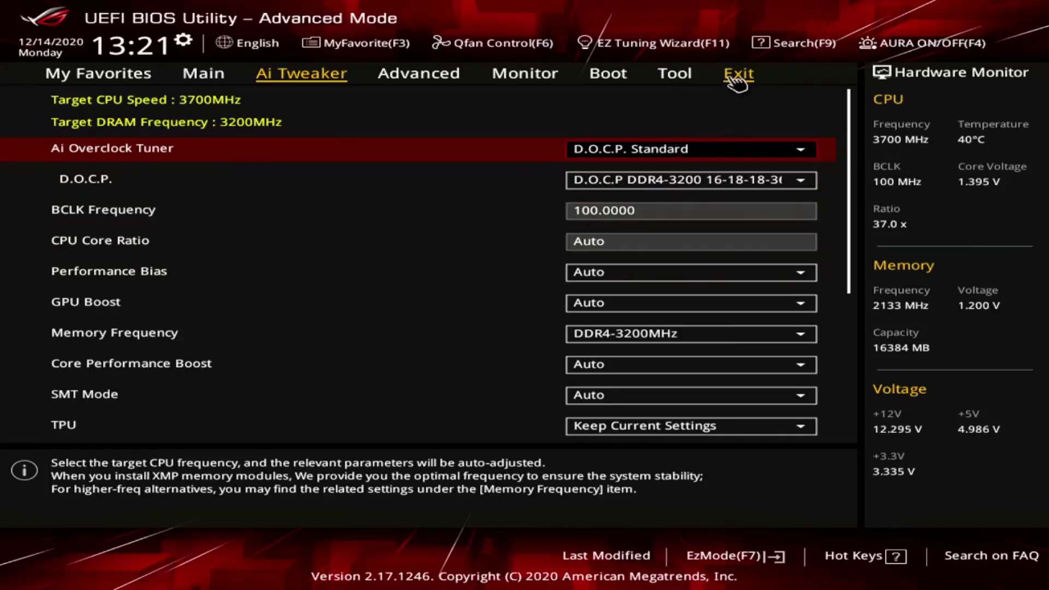
click(735, 81)
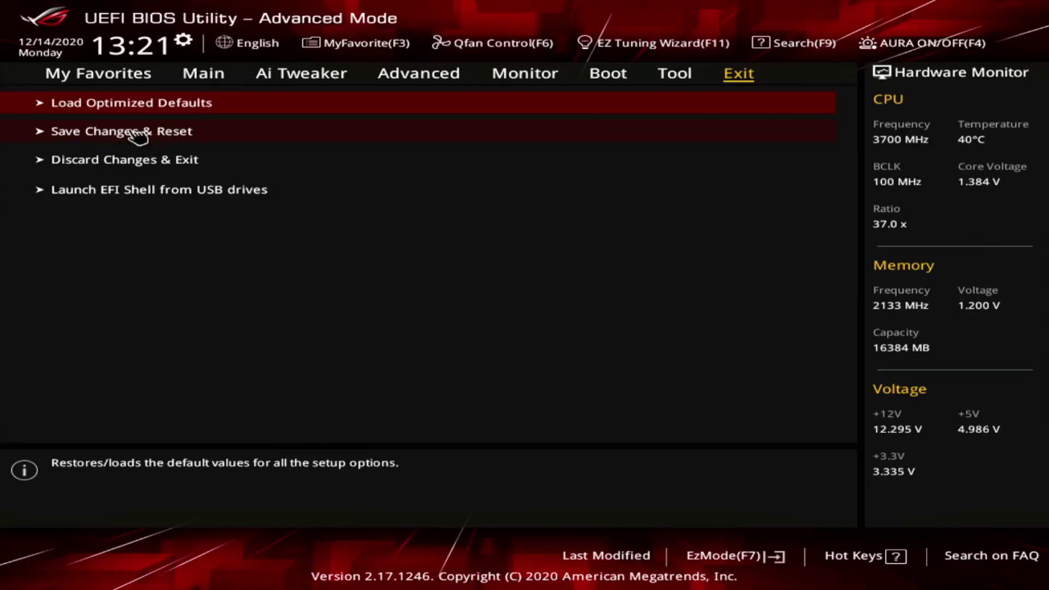
Choose Save Changes & Reset to bring up the list of changed memory settings.
click(138, 137)
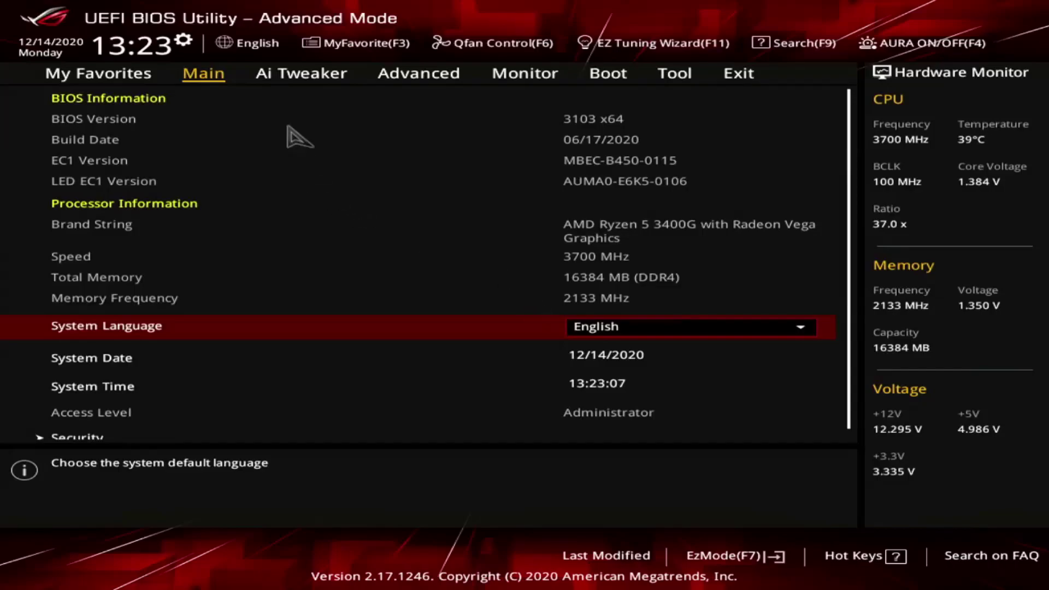
Review the DDR4-3200 settings on Ai Tweaker, then choose Save Changes & Reset under Exit.
click(324, 67)
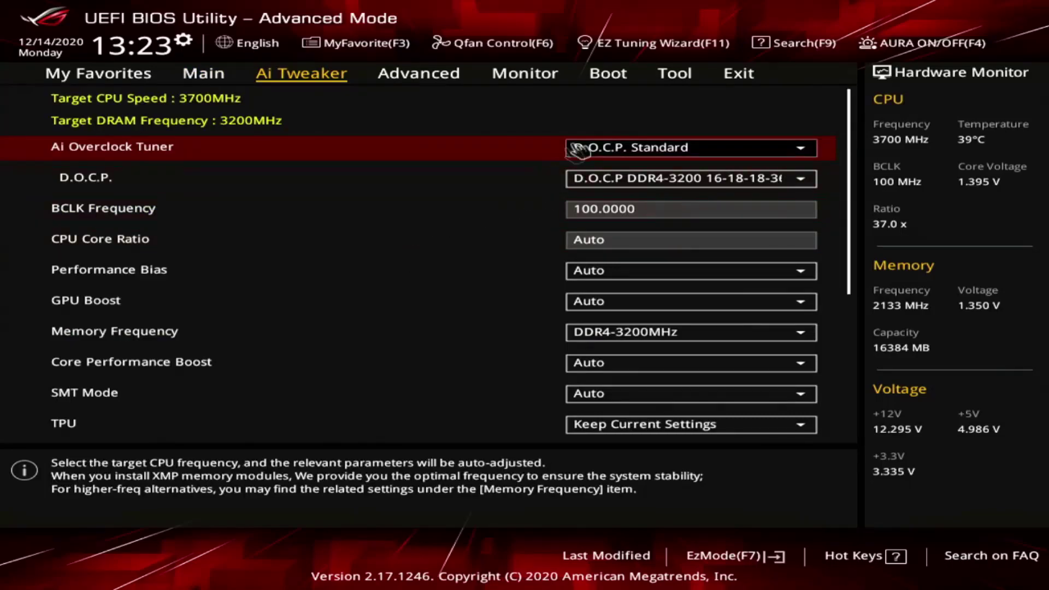
click(740, 75)
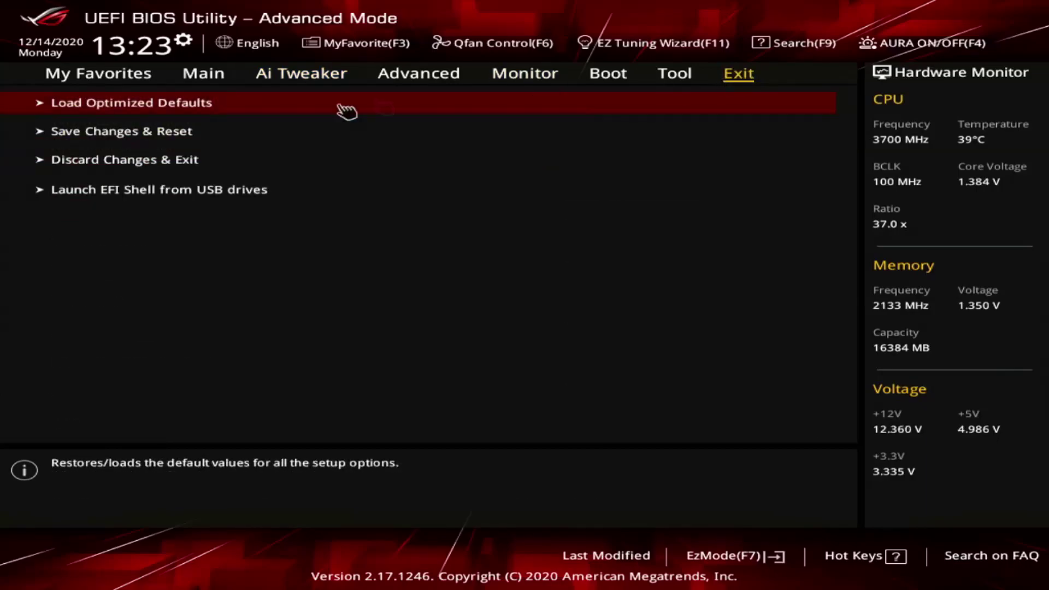
click(124, 134)
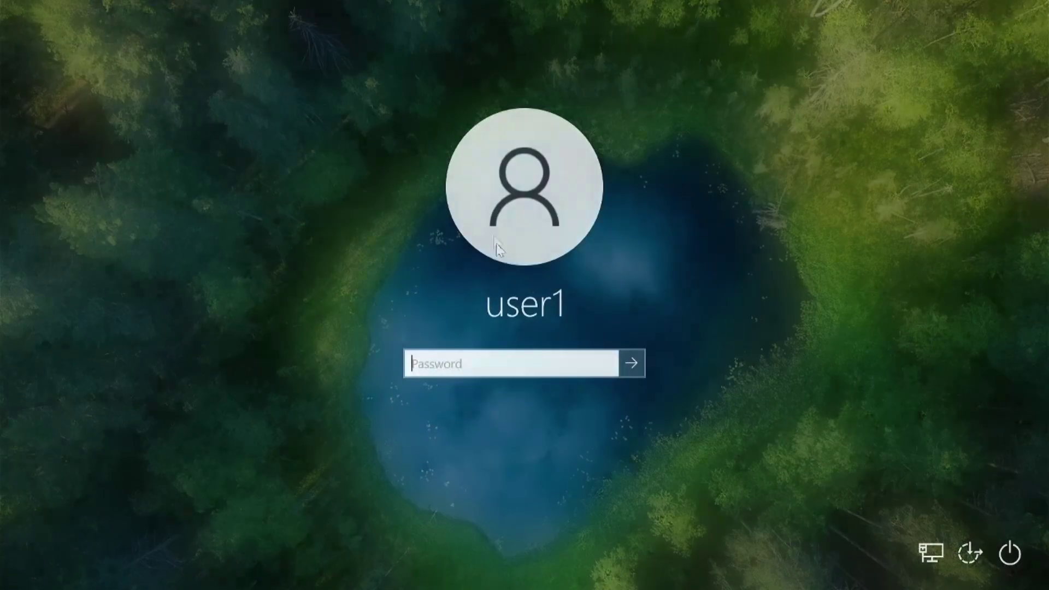
Sign in to Windows with the account password and open Task Manager centred on screen to check memory performance.
text(••••••••••••)
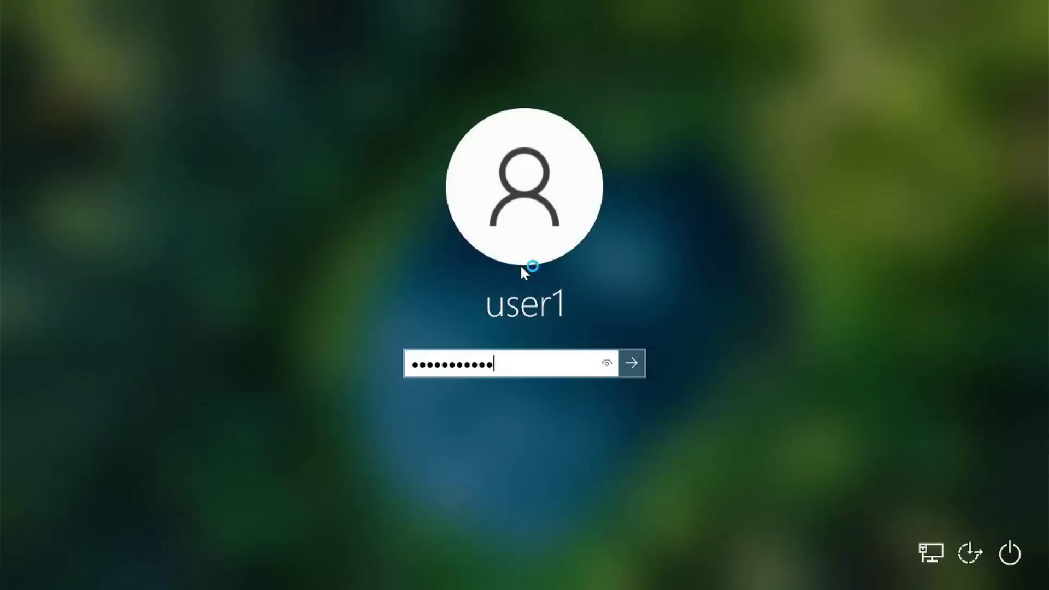
key(Return)
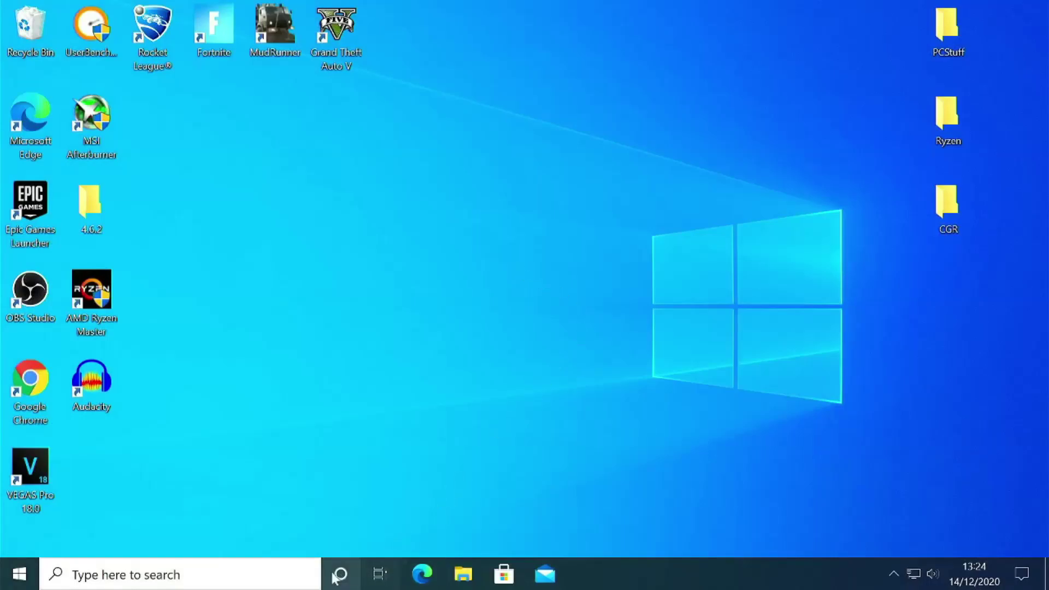
right_click(376, 581)
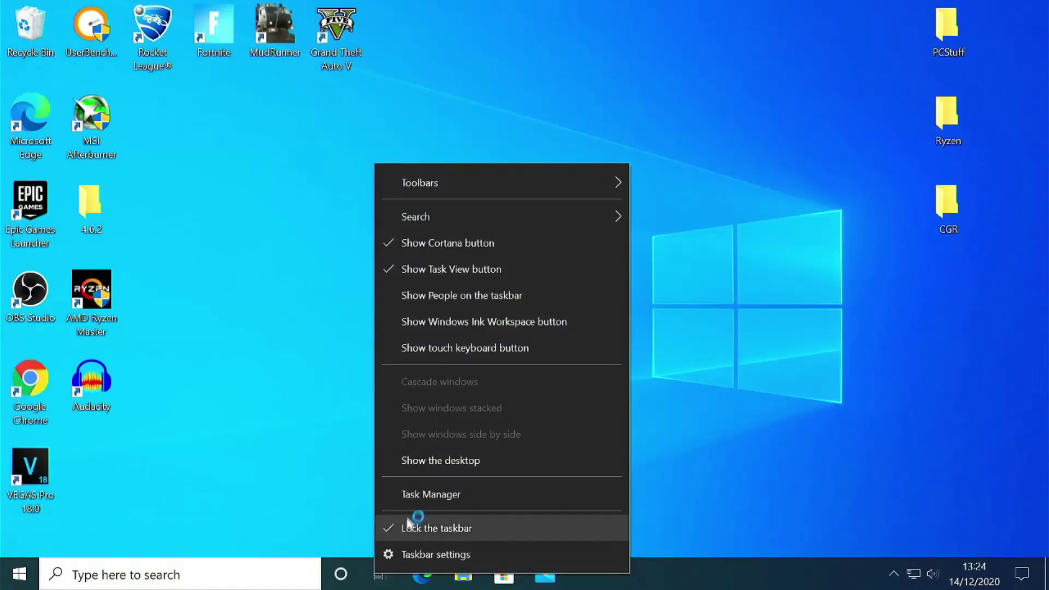
click(416, 497)
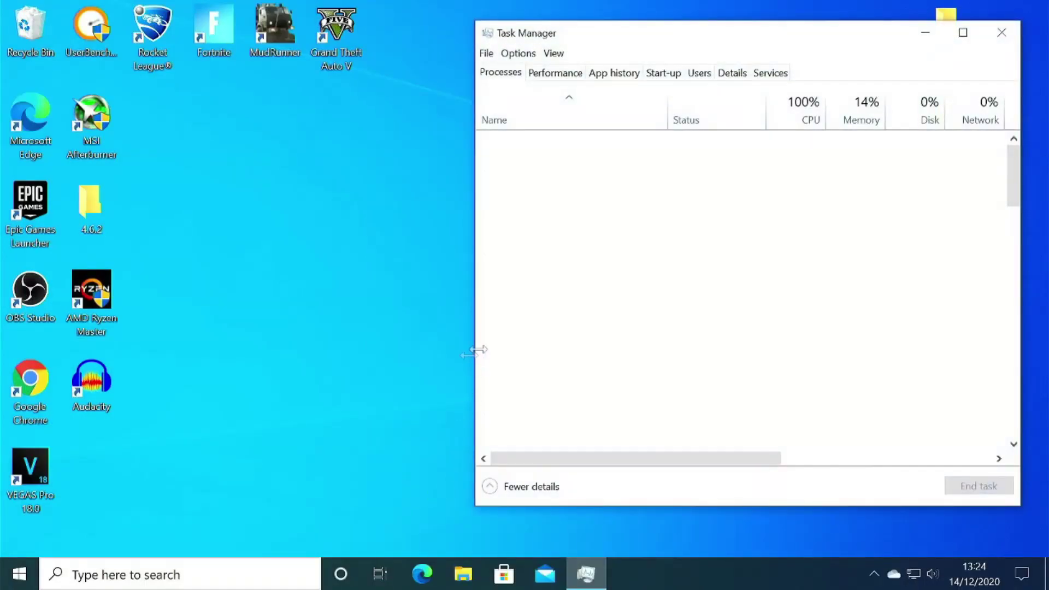
drag(726, 47, 515, 49)
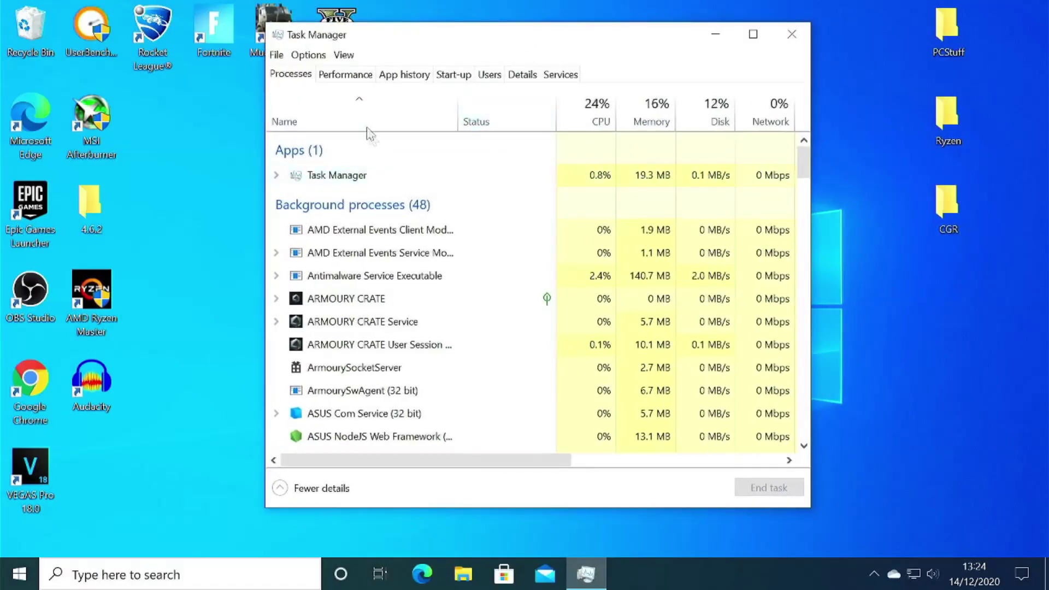
click(346, 75)
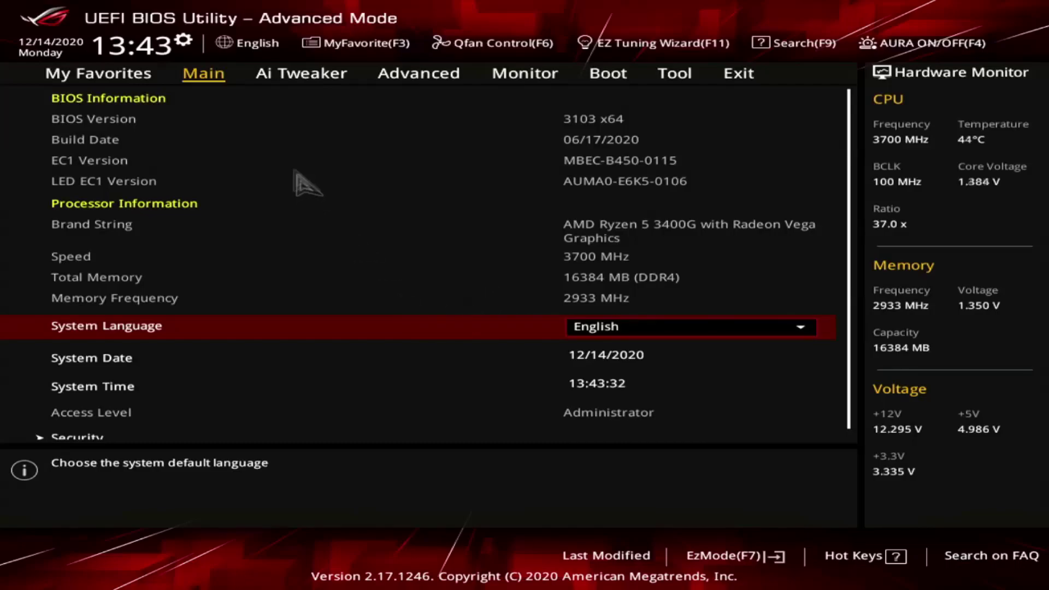
Back in the BIOS, open Ai Tweaker, where memory frequency shows DDR4-2933MHz.
click(276, 79)
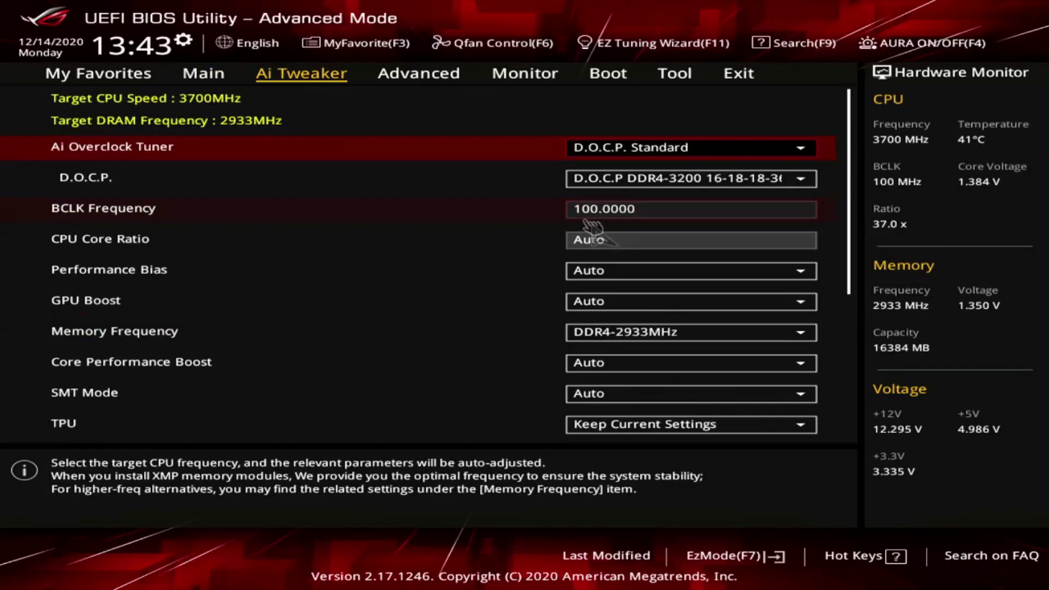
Choose DDR4-3200MHz for Memory Frequency, then recheck the list and close it without changes.
click(614, 333)
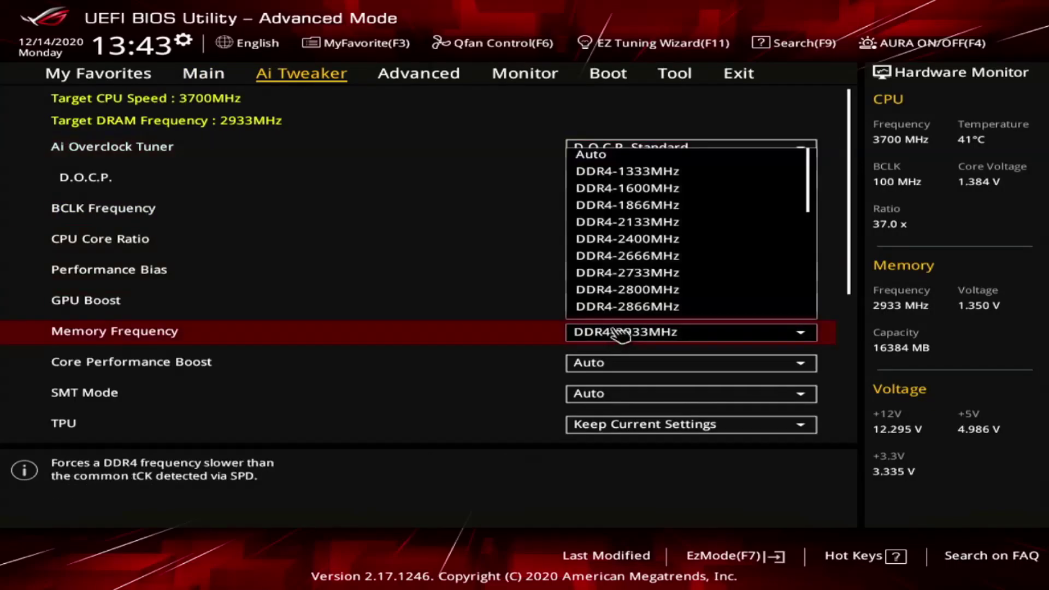
scroll(683, 284, down, 5)
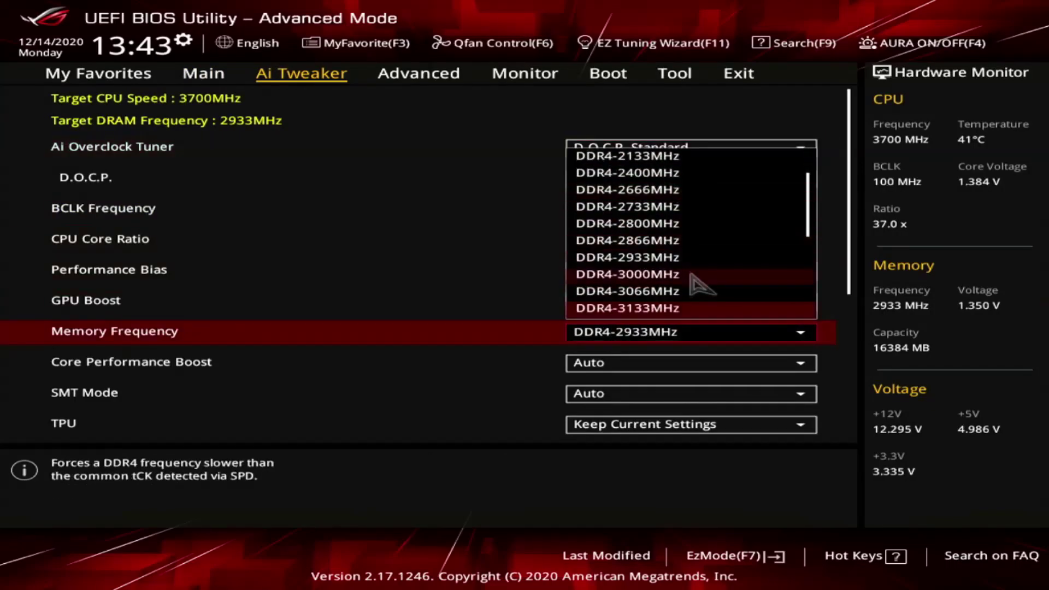
click(634, 310)
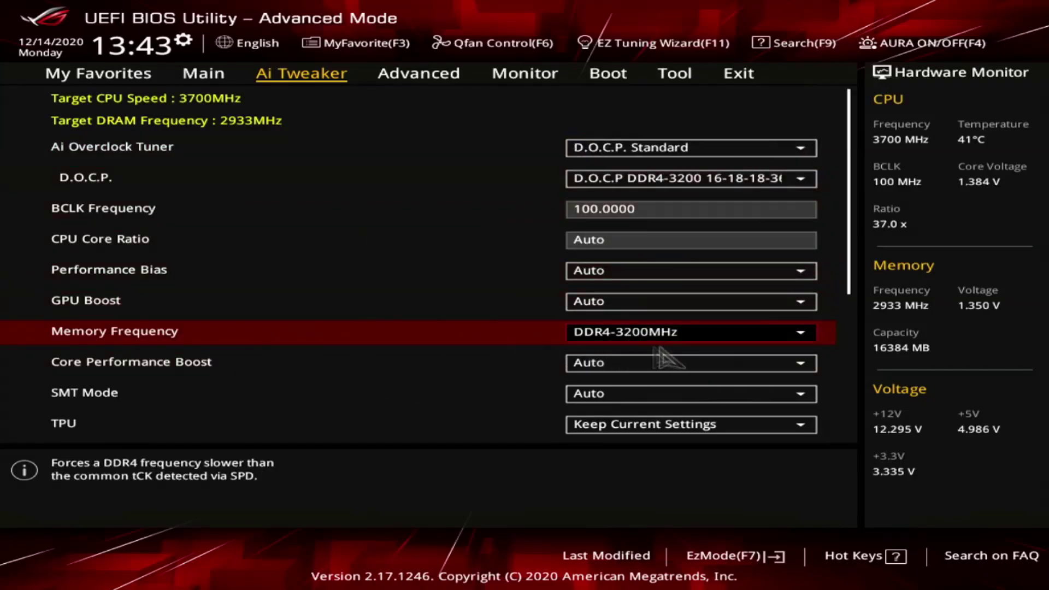
click(691, 331)
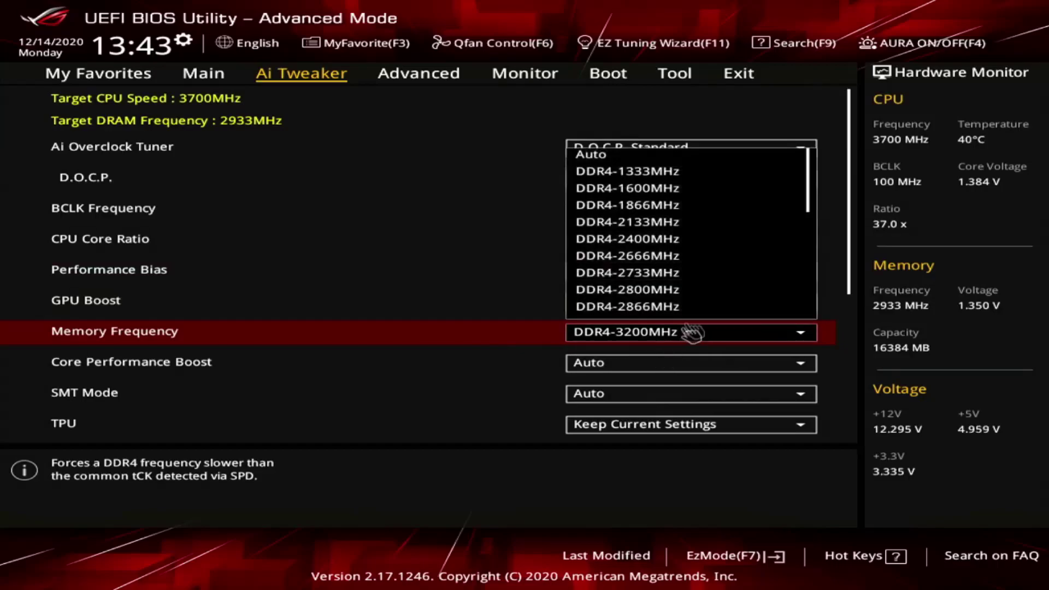
scroll(688, 305, down, 2)
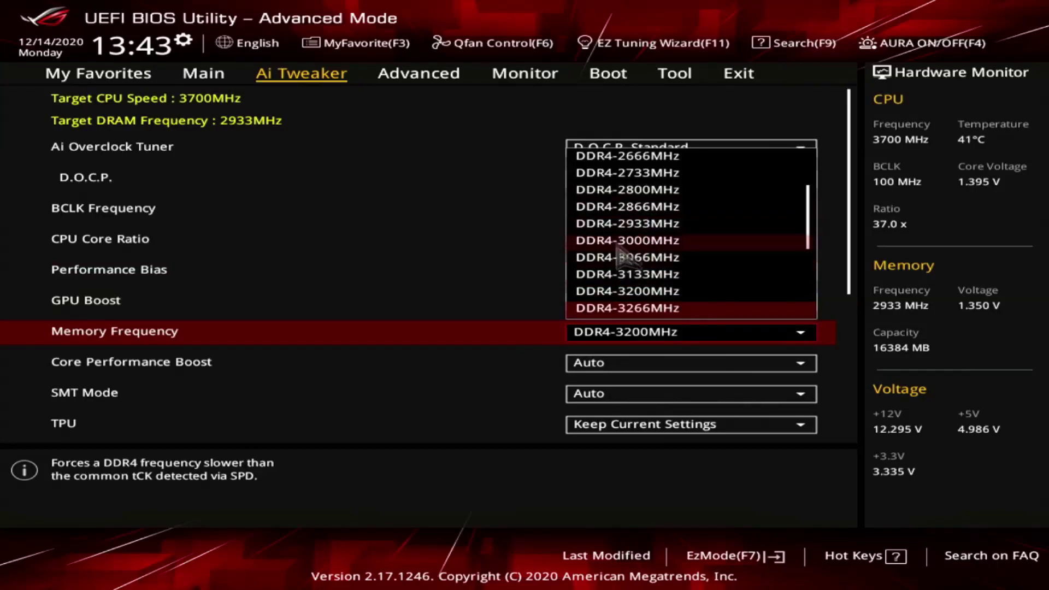
click(514, 234)
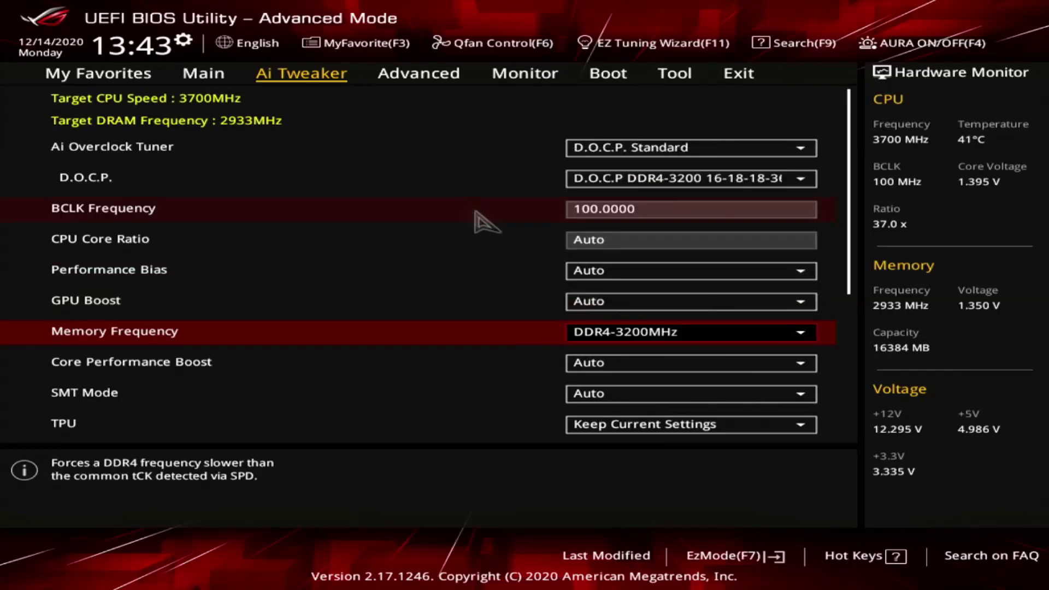
Switch Ai Overclock Tuner to Auto, then back to D.O.C.P. Standard.
click(594, 150)
click(628, 169)
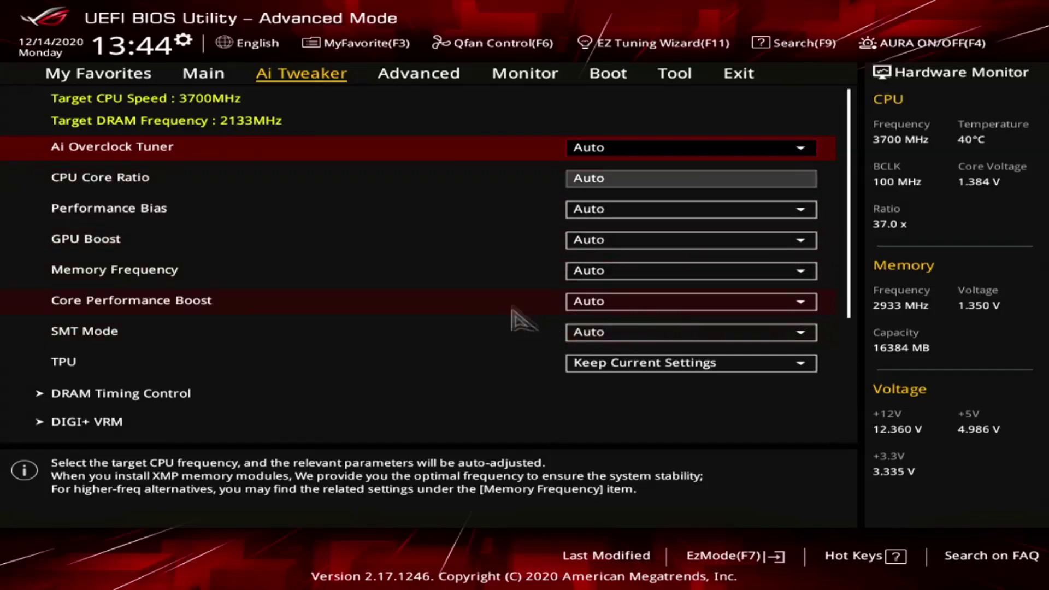
click(626, 148)
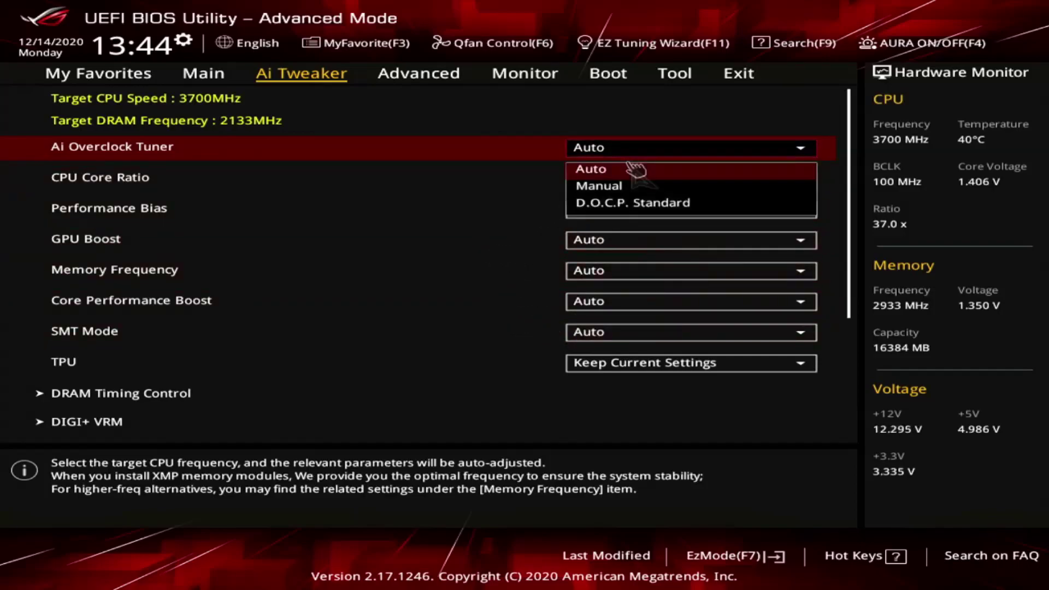
click(650, 206)
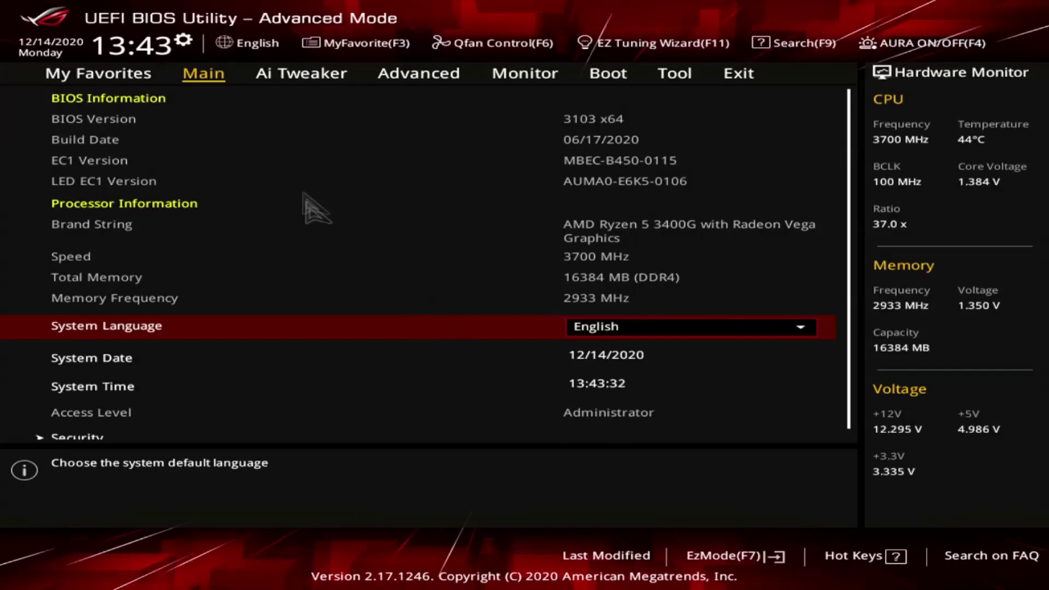
On Ai Tweaker, set Memory Frequency to DDR4-3200MHz and recheck the list without changing it.
click(278, 82)
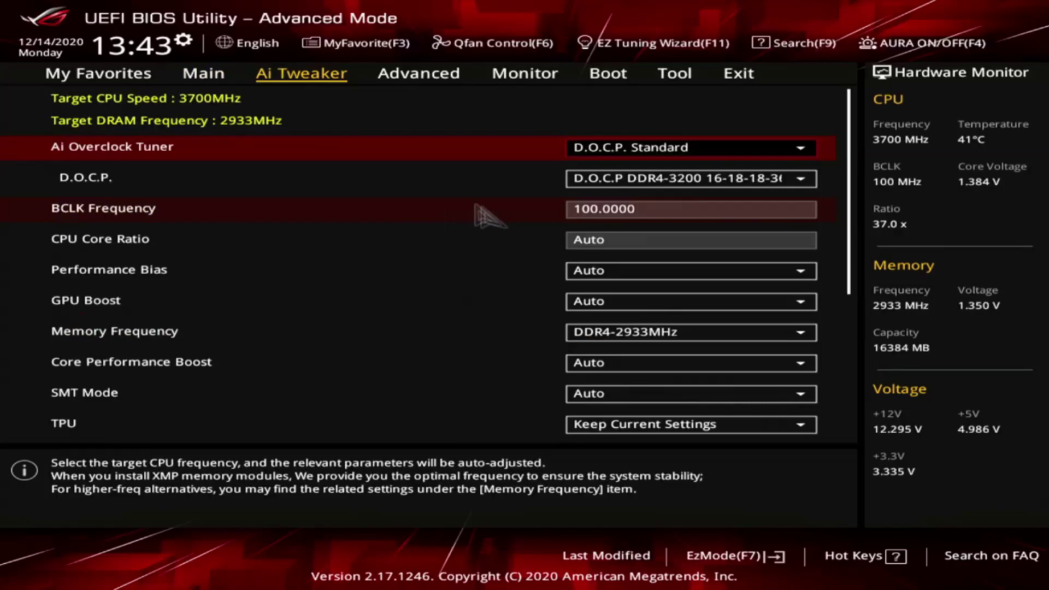
click(617, 333)
scroll(664, 243, down, 2)
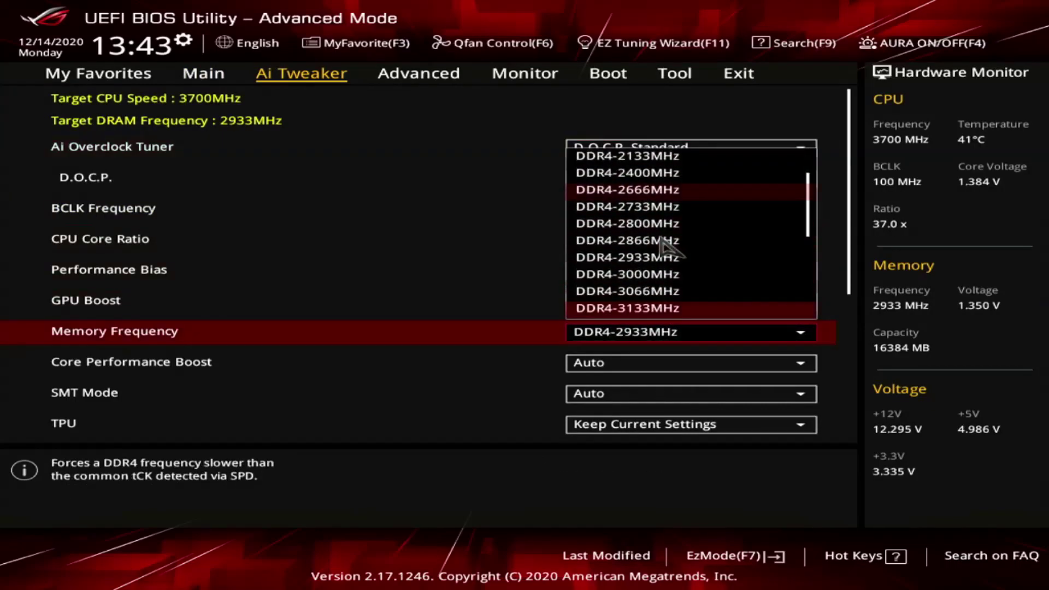
scroll(698, 284, down, 1)
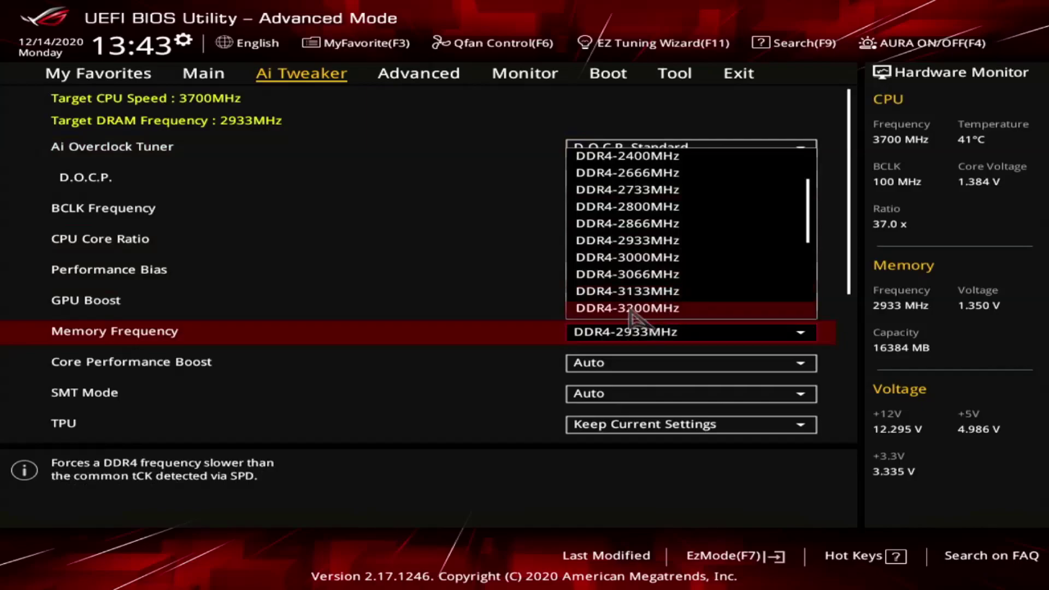
click(628, 309)
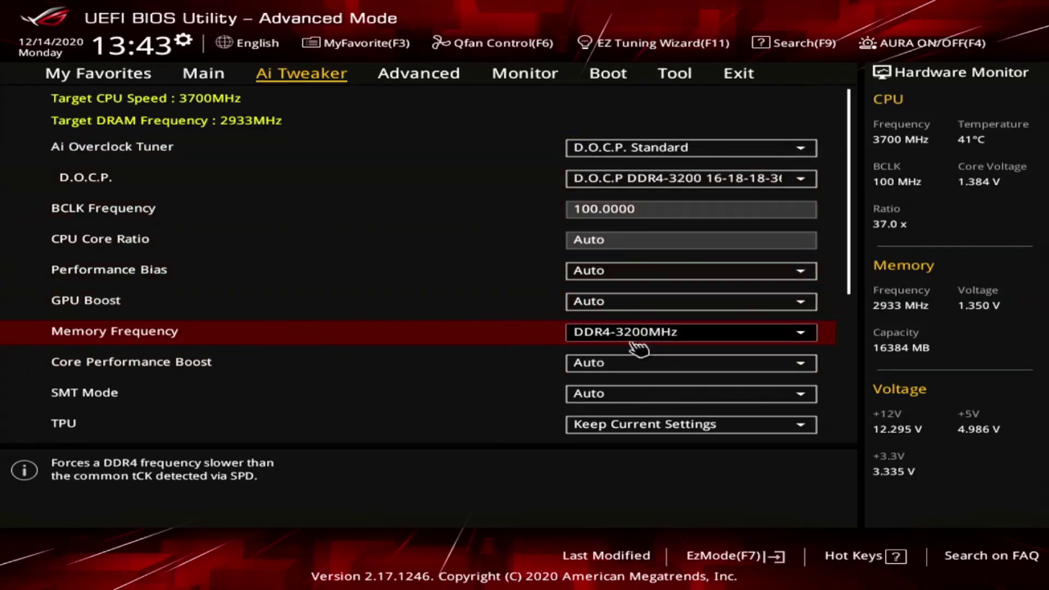
click(690, 334)
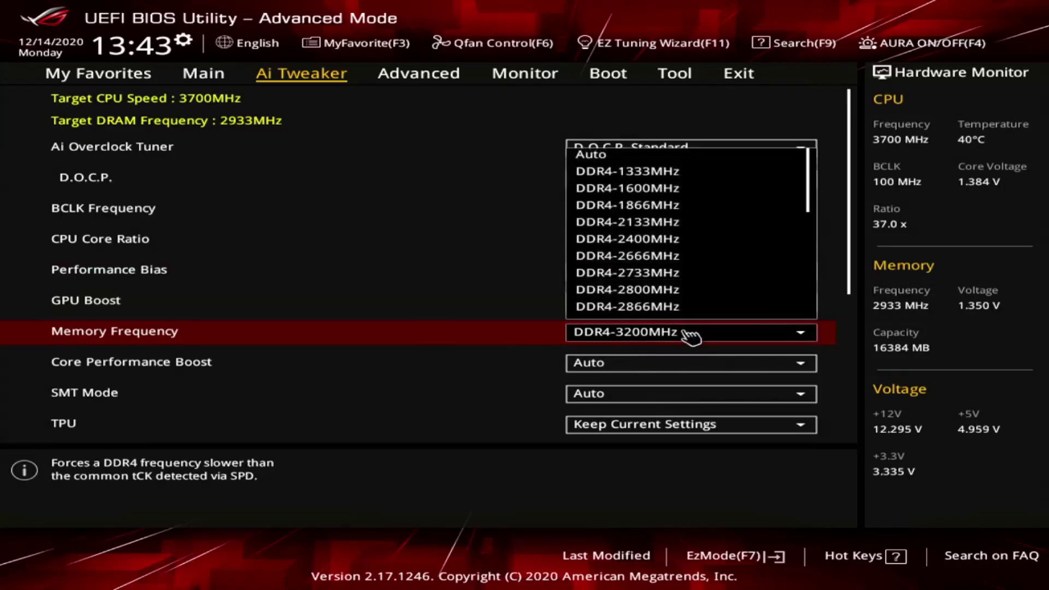
scroll(673, 303, down, 2)
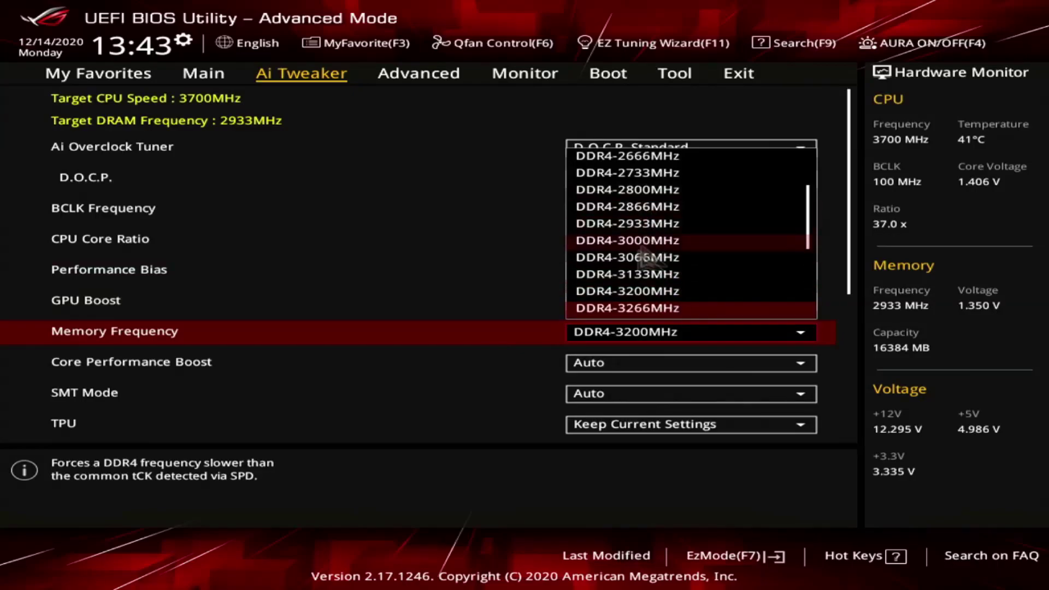
click(502, 236)
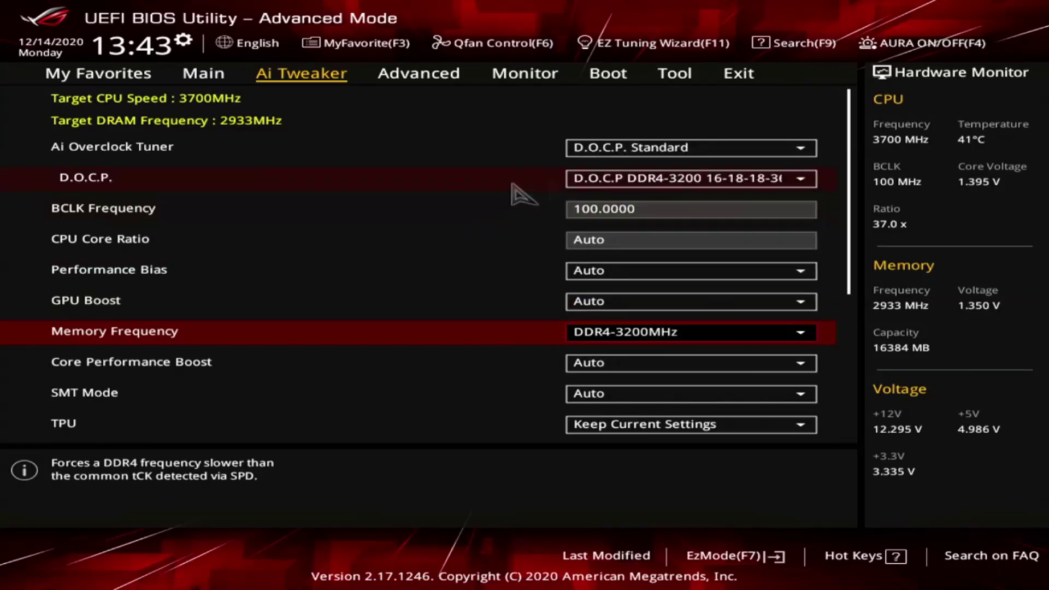
Demonstrate the Auto tuner fallback, then restore D.O.C.P. Standard with a 3200MHz target frequency.
click(594, 152)
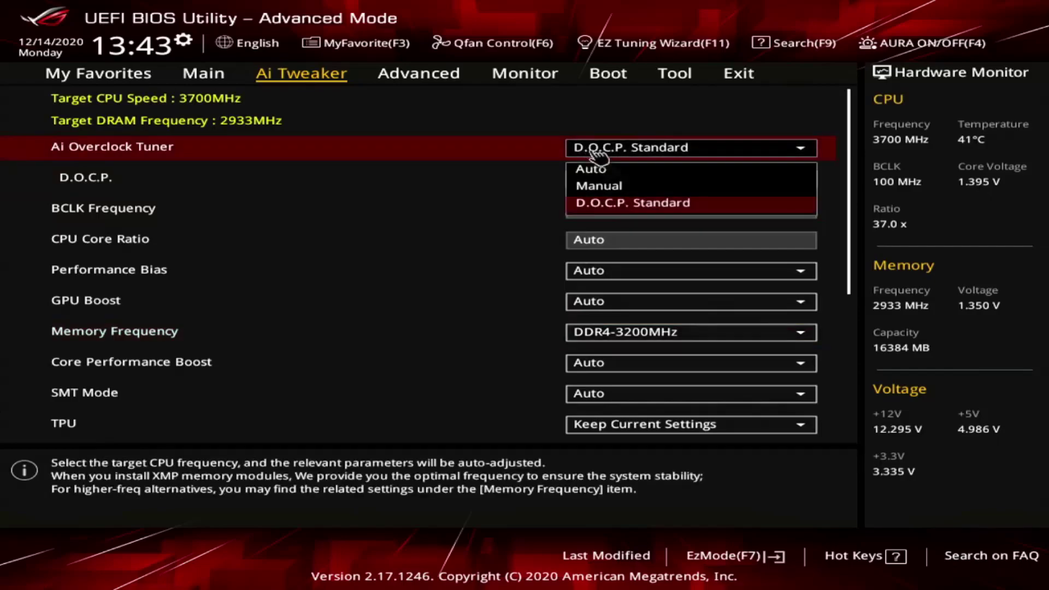
click(622, 169)
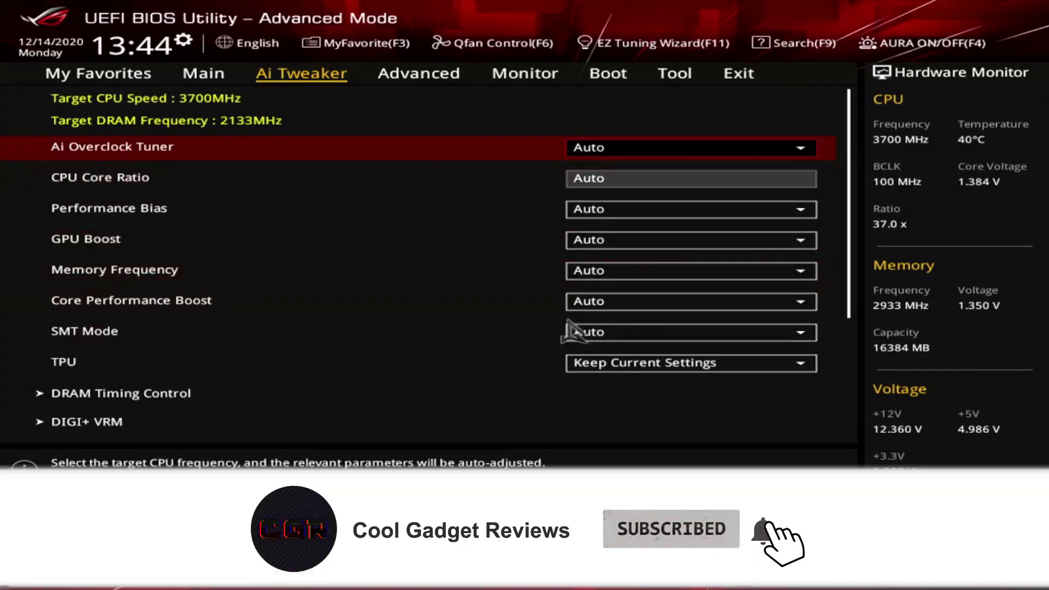
click(625, 149)
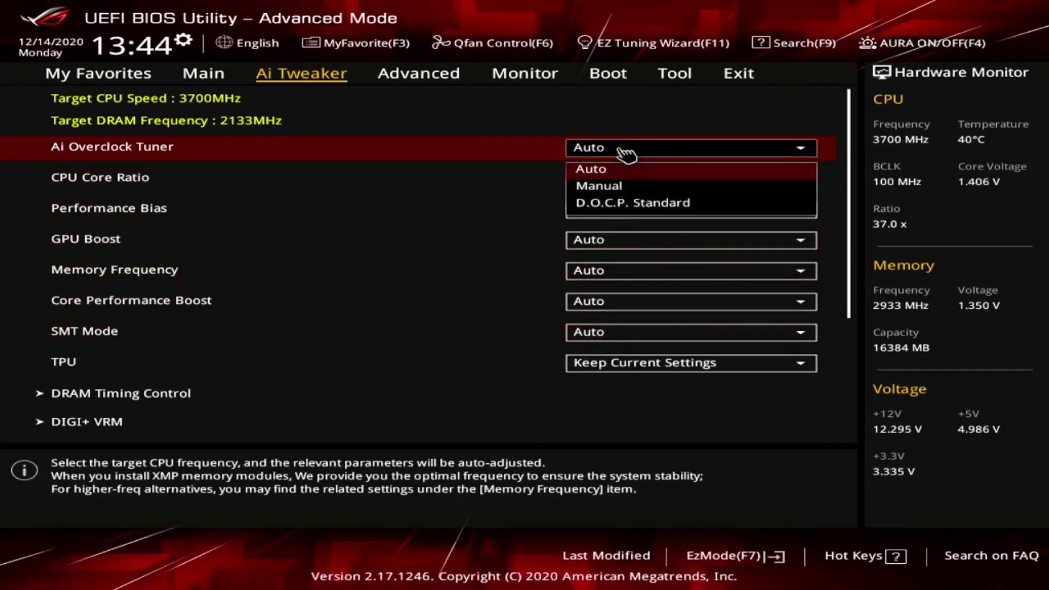
click(647, 205)
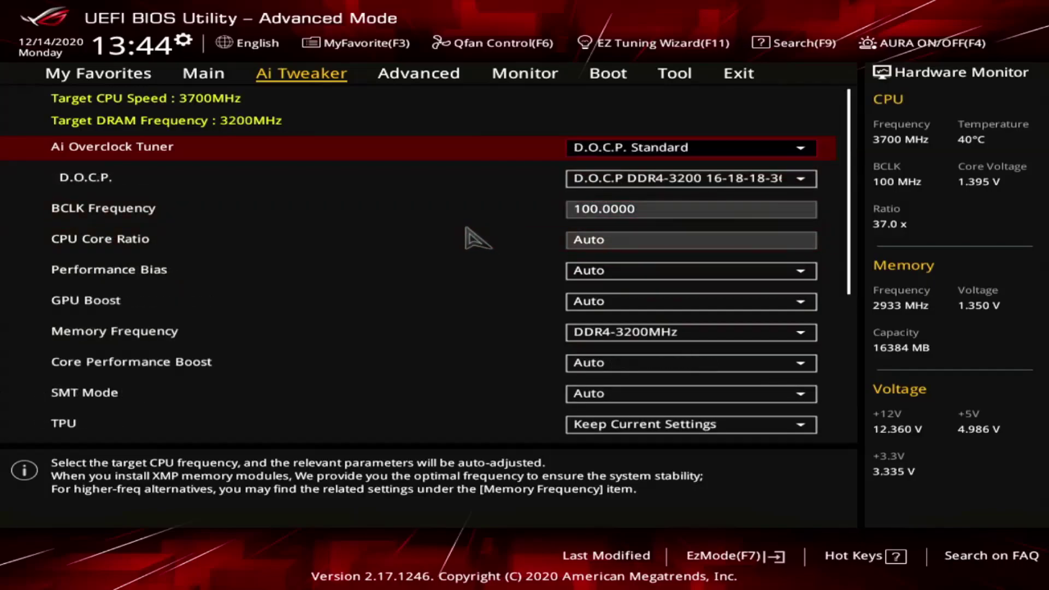